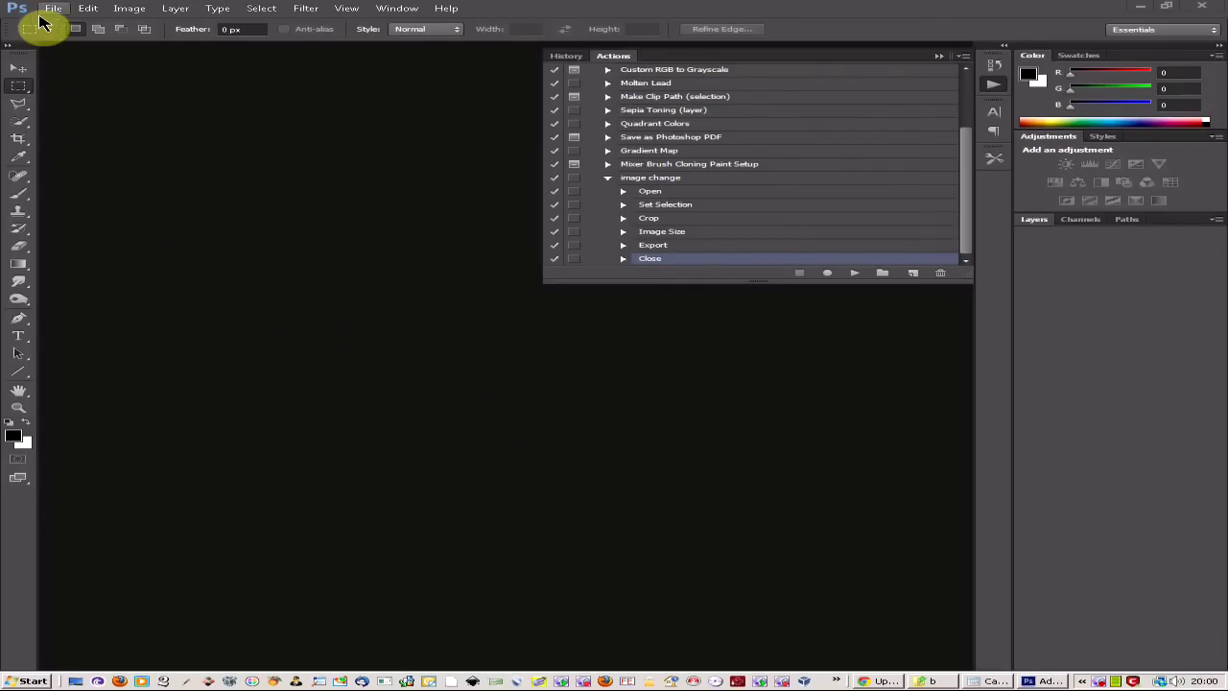
Step: Select the image change action and its Open step in the Actions panel
{"action": "left_click", "coordinate": [53, 9]}
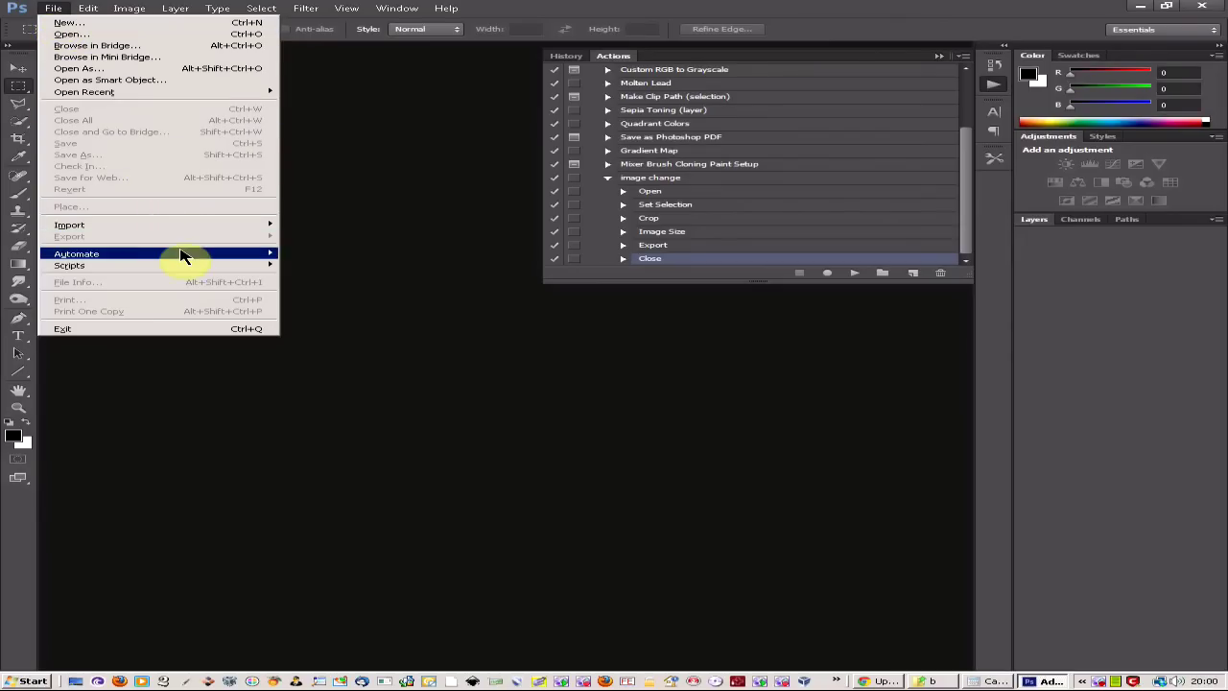
{"action": "left_click", "coordinate": [345, 178]}
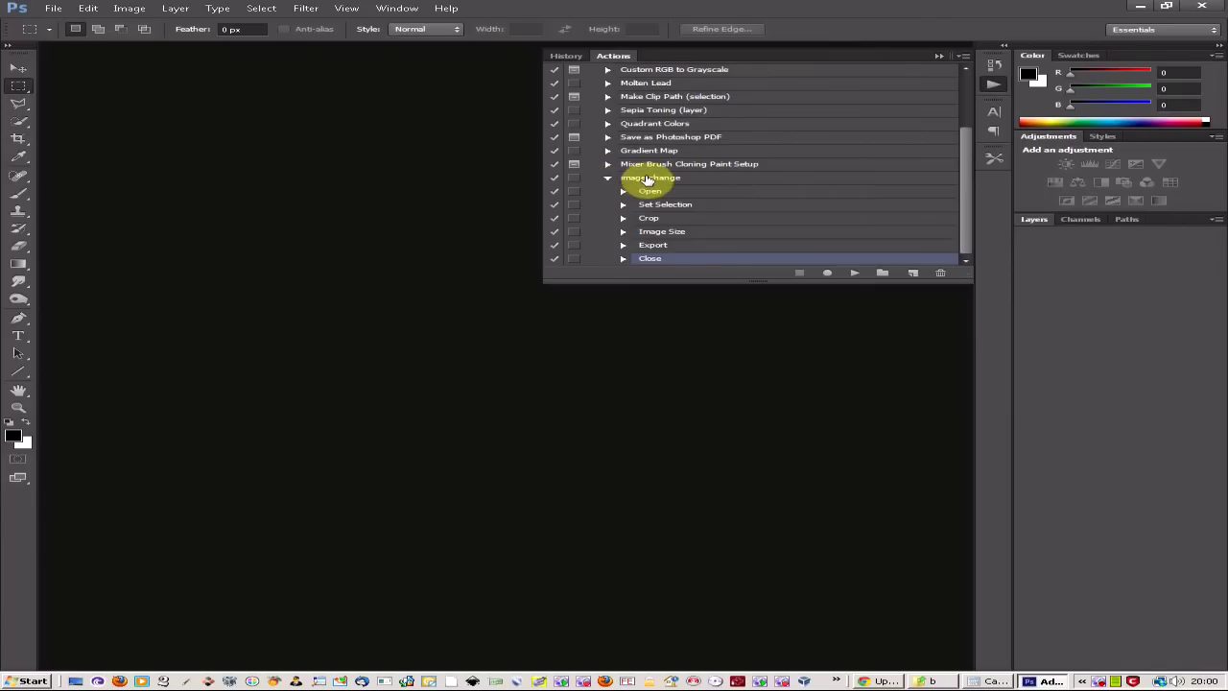
{"action": "left_click", "coordinate": [702, 180]}
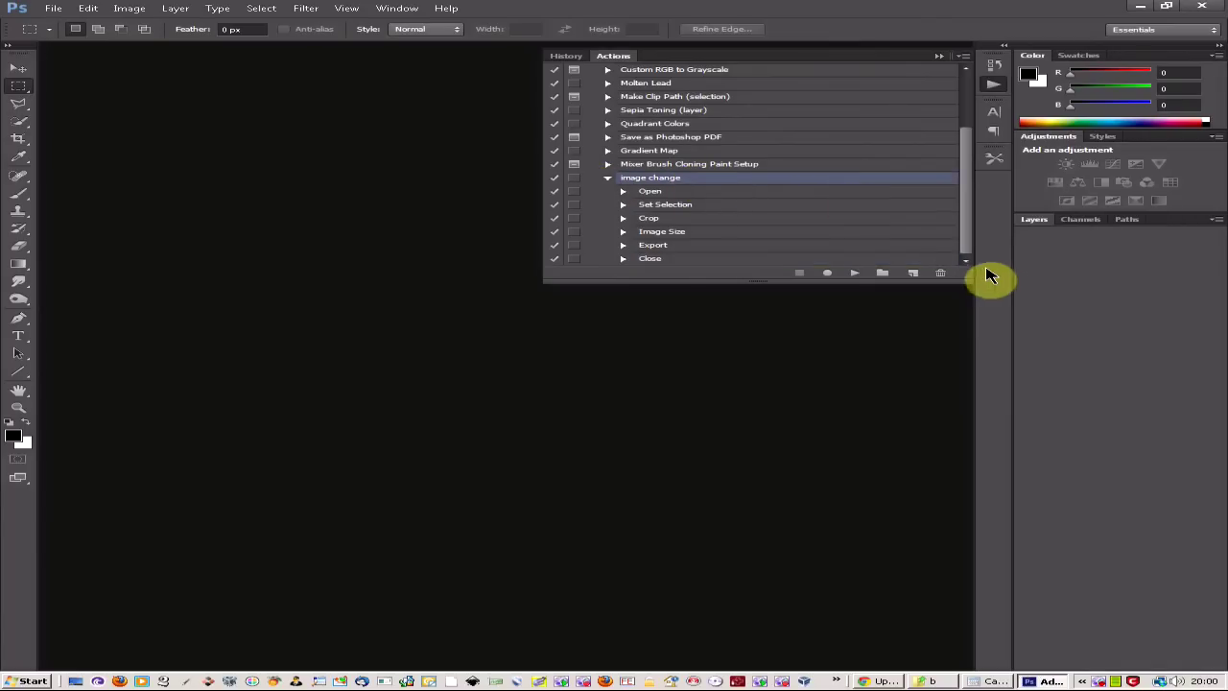
{"action": "left_click", "coordinate": [683, 193]}
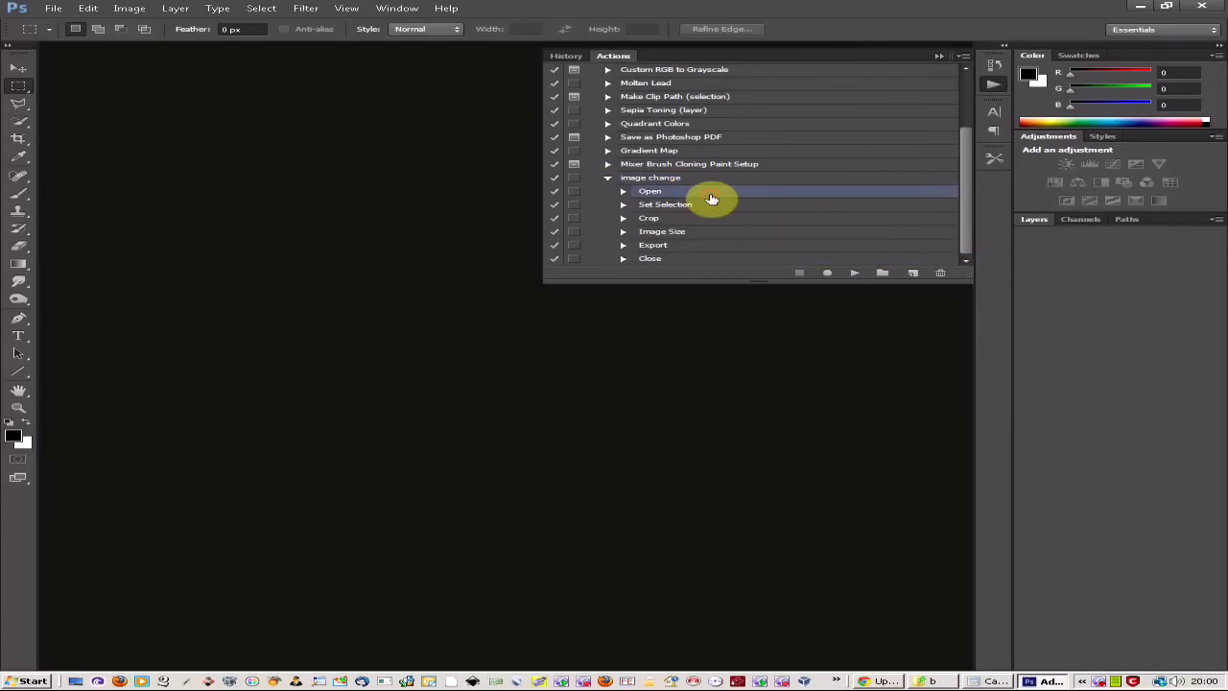
Step: Bring up the Batch settings from File > Automate, then switch to the folder b window
{"action": "left_click", "coordinate": [61, 14]}
{"action": "mouse_move", "coordinate": [88, 259]}
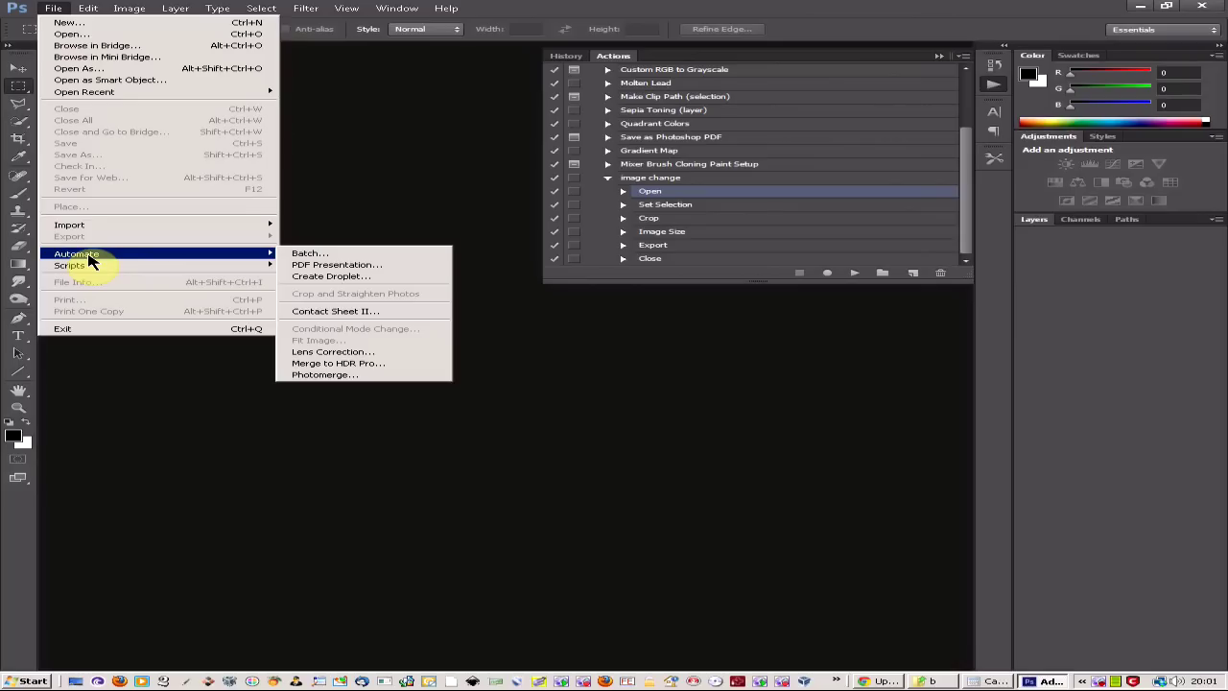
{"action": "left_click", "coordinate": [335, 257]}
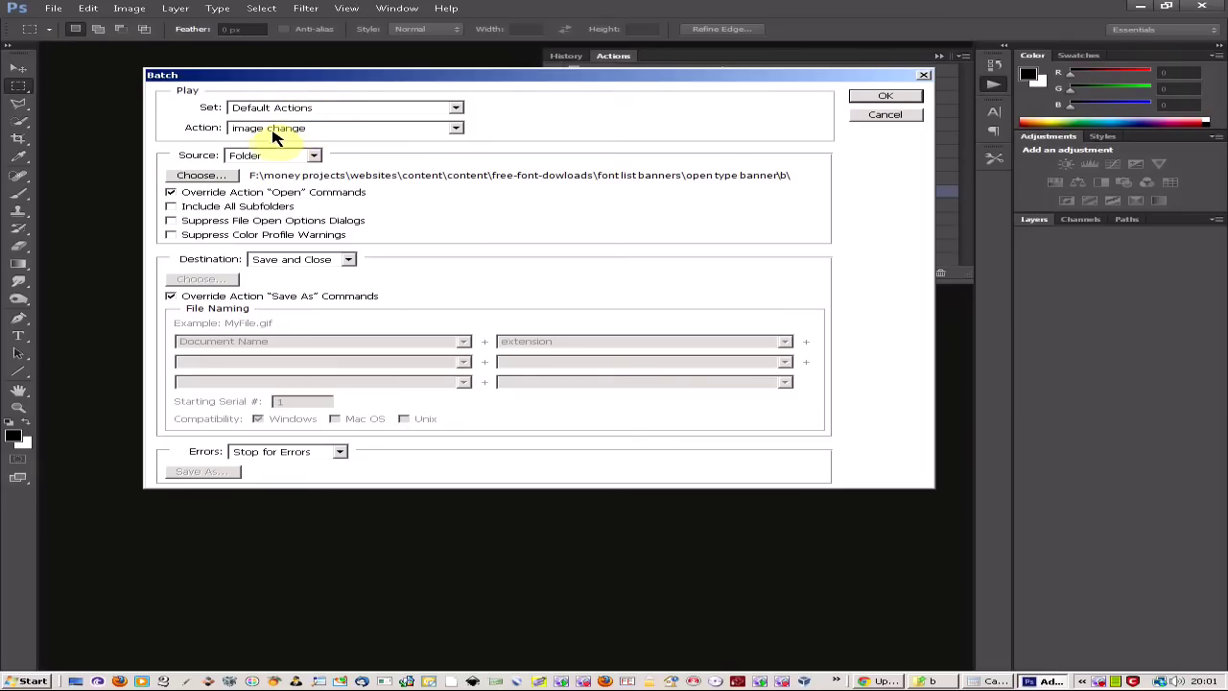
{"action": "left_click_drag", "start_coordinate": [345, 77], "coordinate": [337, 243]}
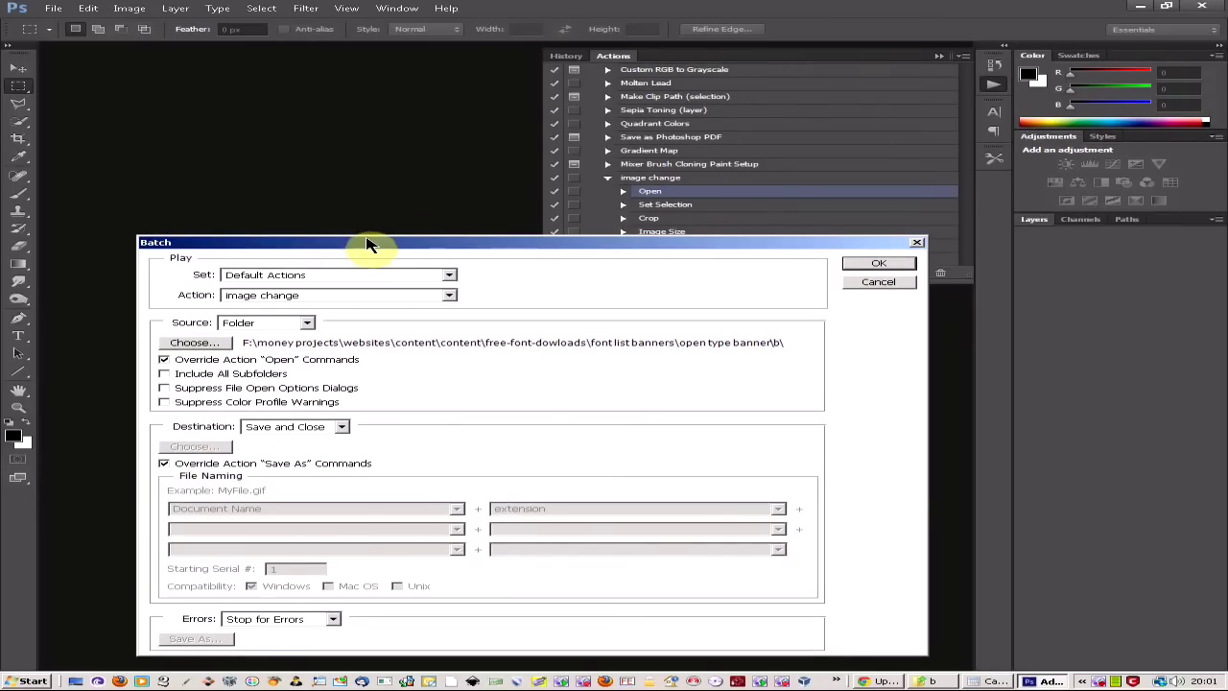
{"action": "left_click_drag", "start_coordinate": [374, 115], "coordinate": [352, 77]}
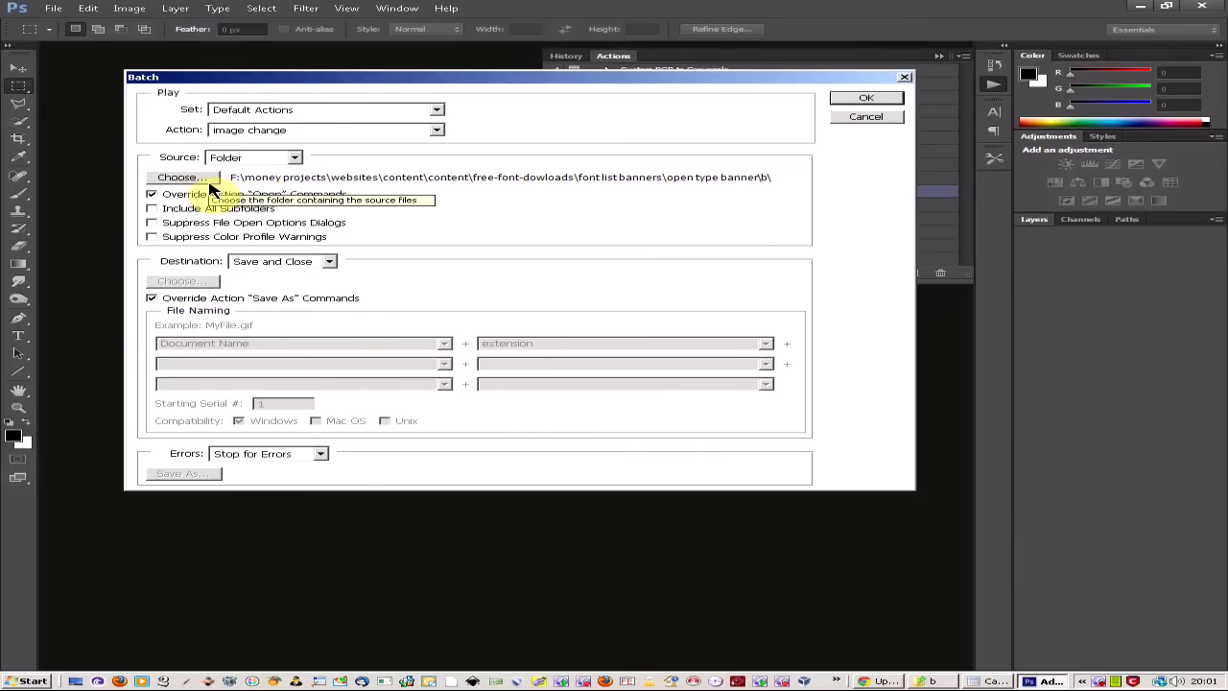
{"action": "key", "text": "alt+Tab"}
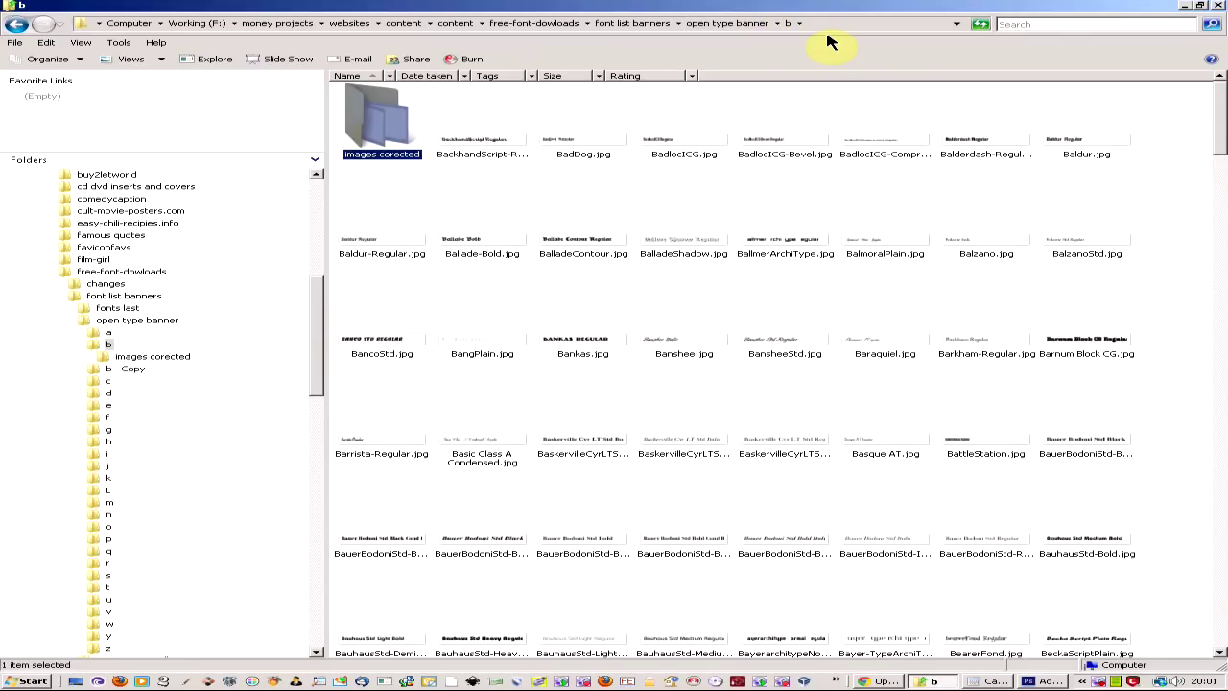
Step: Return from folder b's banner JPGs to Photoshop's Batch dialog
{"action": "key", "text": "alt+Tab"}
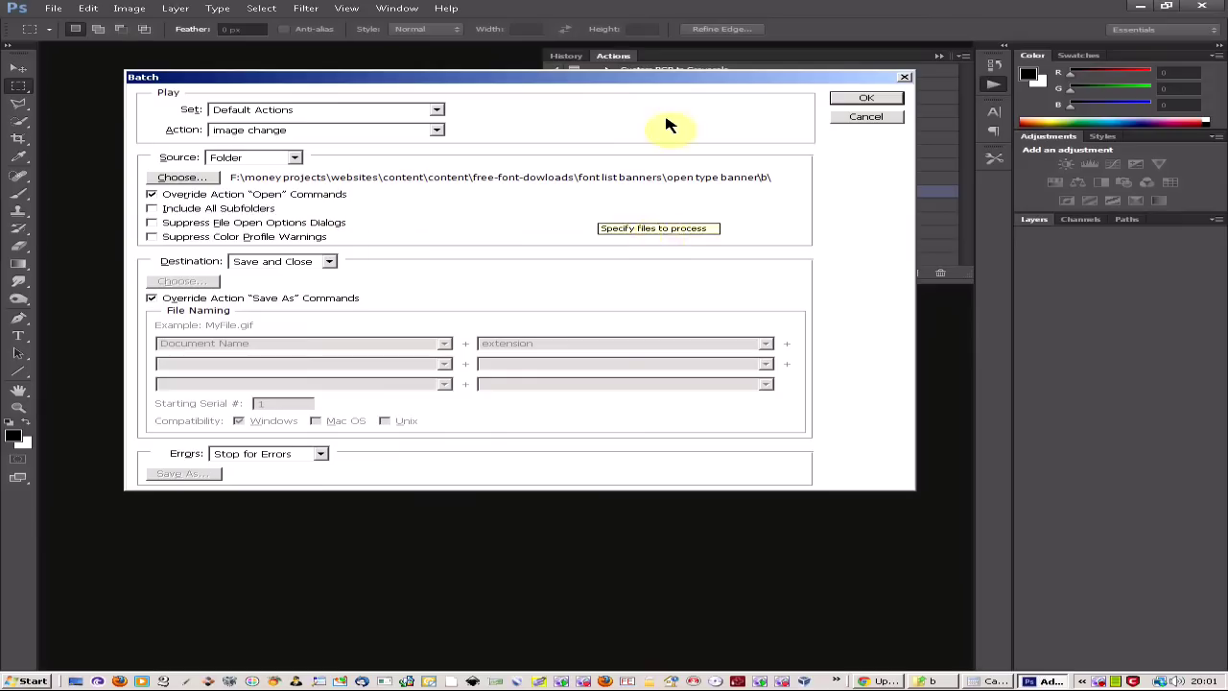
Step: Keep Save and Close as the batch destination
{"action": "left_click_drag", "start_coordinate": [650, 76], "coordinate": [644, 248]}
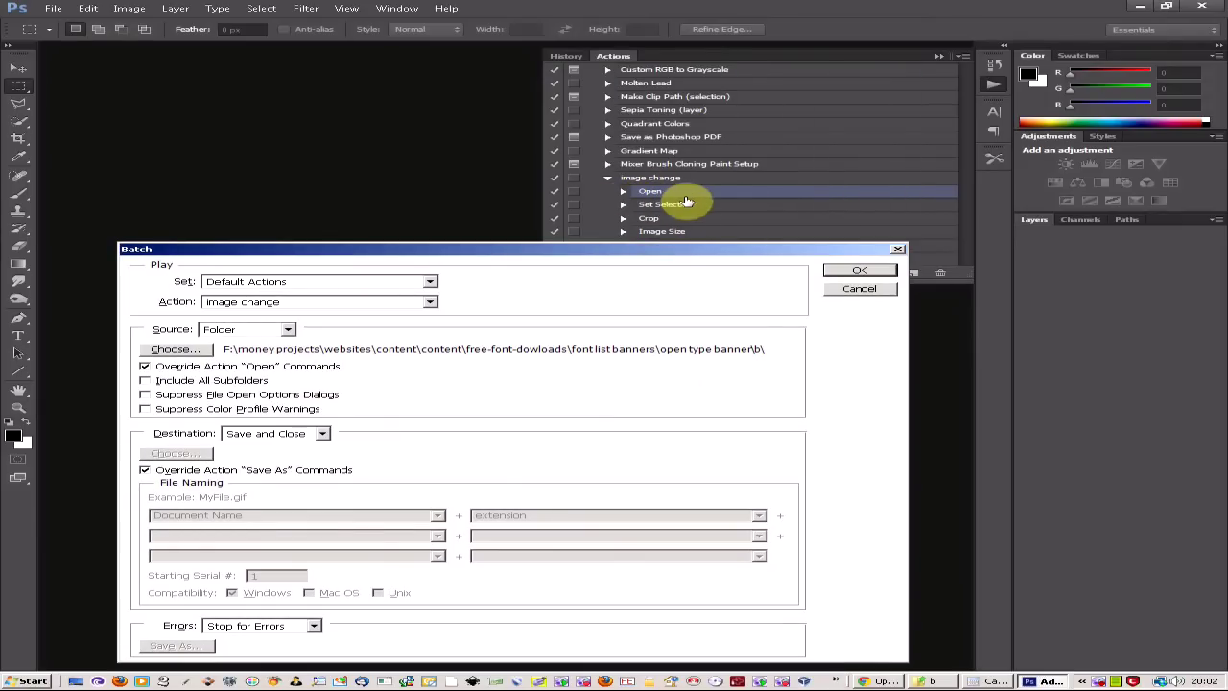
{"action": "left_click_drag", "start_coordinate": [625, 259], "coordinate": [618, 129]}
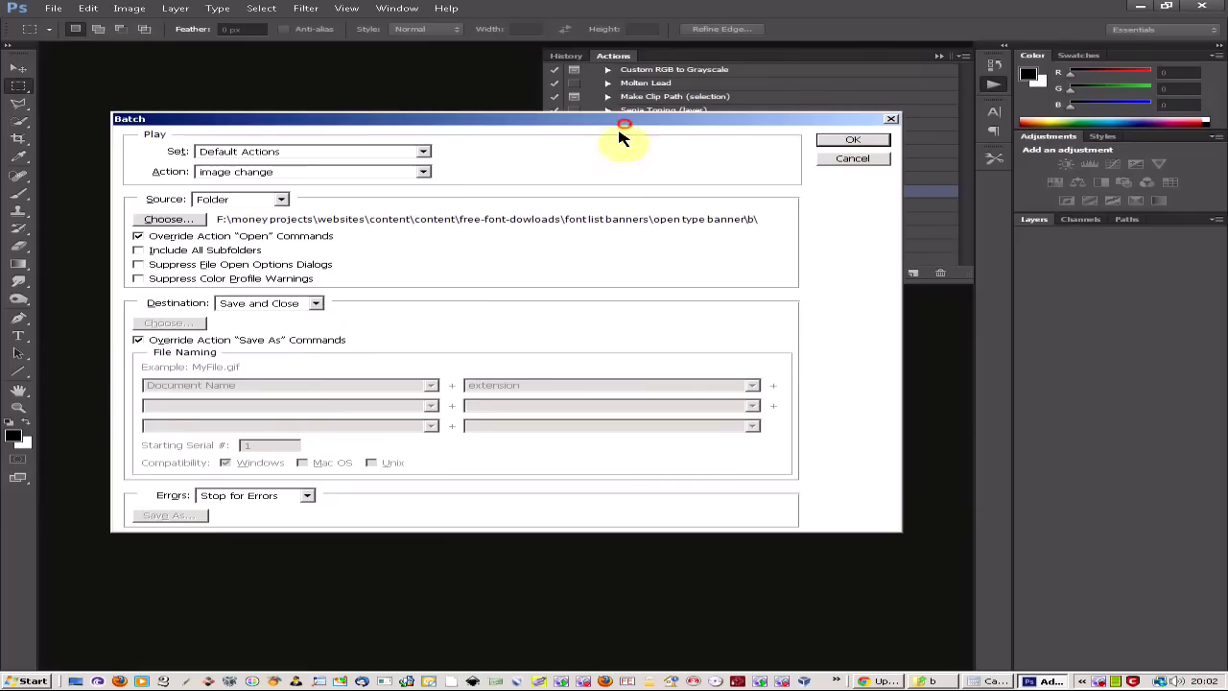
{"action": "left_click", "coordinate": [281, 305]}
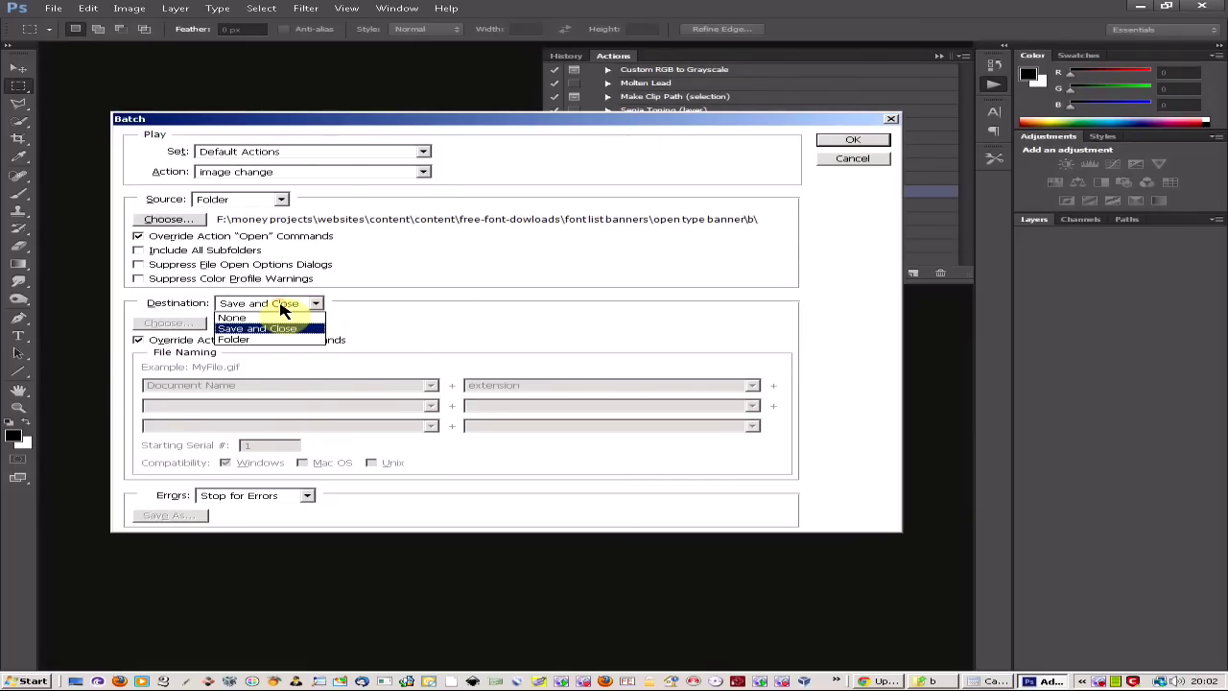
{"action": "left_click", "coordinate": [264, 329]}
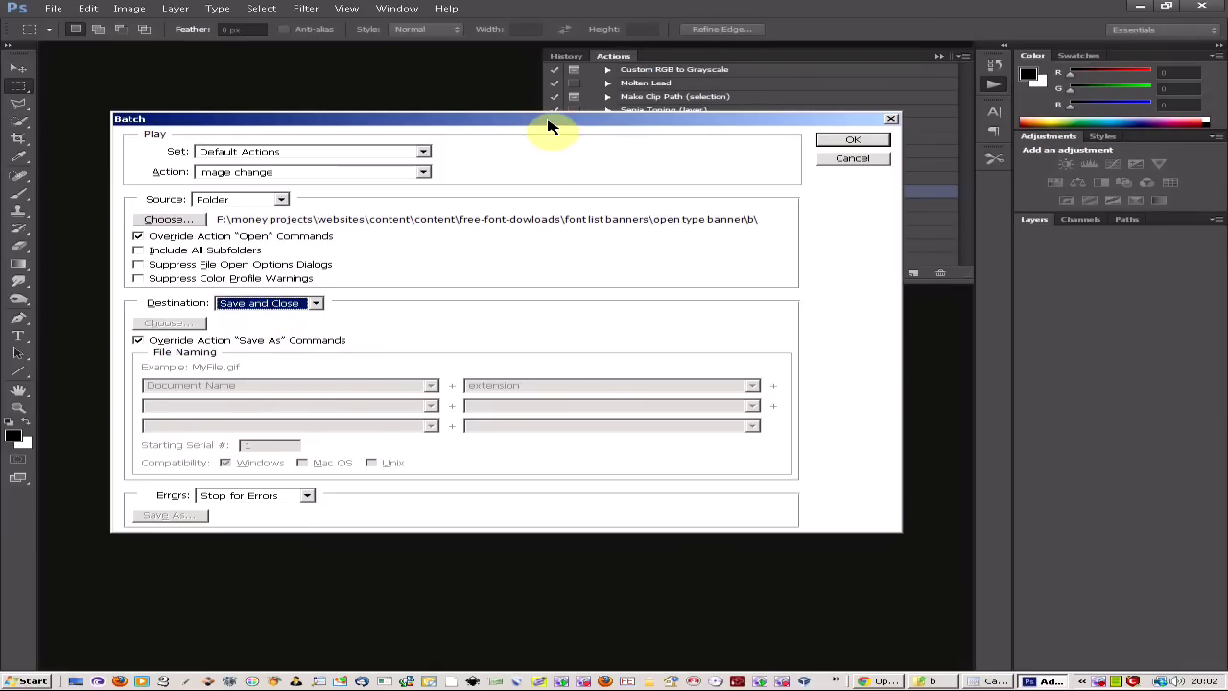
Step: Tick Override Action 'Save As' Commands and set Errors to Stop for Errors
{"action": "left_click_drag", "start_coordinate": [550, 135], "coordinate": [529, 380]}
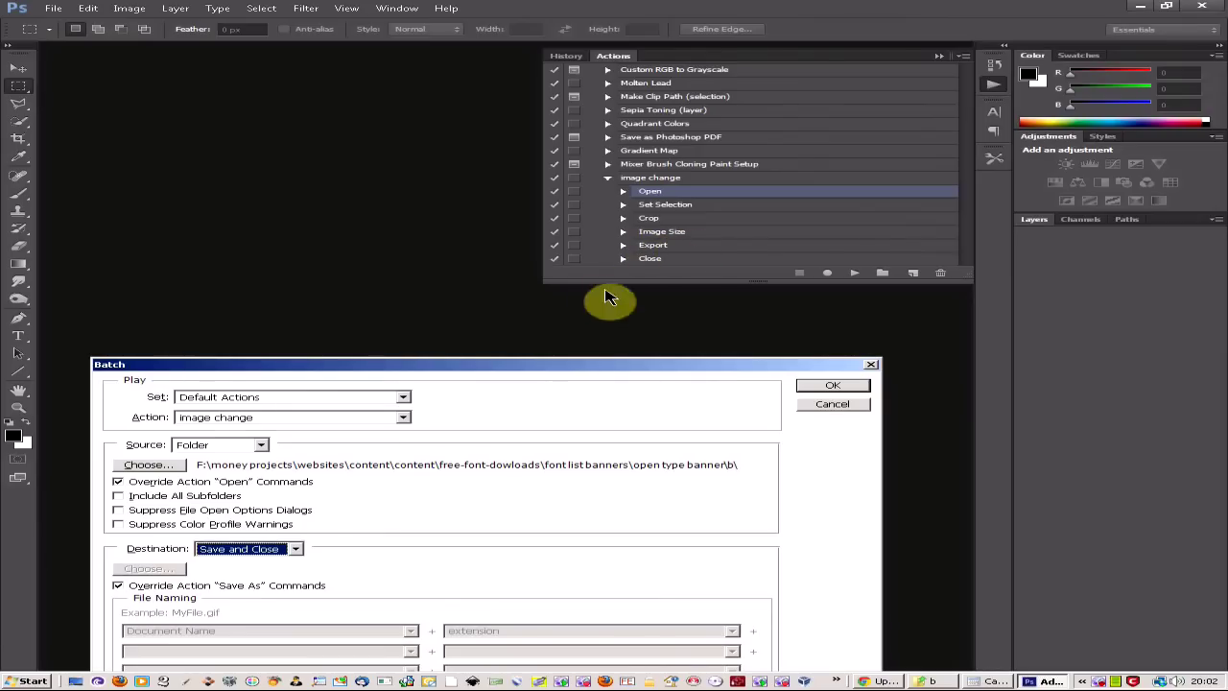
{"action": "left_click", "coordinate": [538, 364]}
{"action": "left_click_drag", "start_coordinate": [535, 308], "coordinate": [554, 177]}
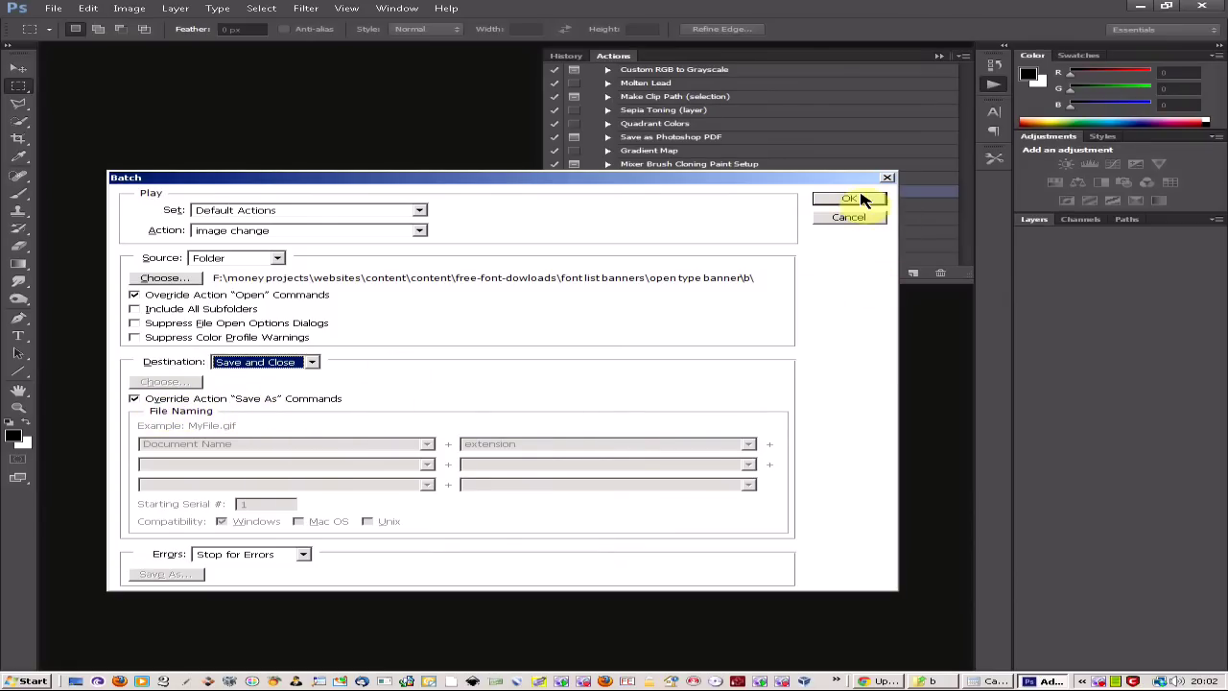
{"action": "left_click", "coordinate": [279, 556]}
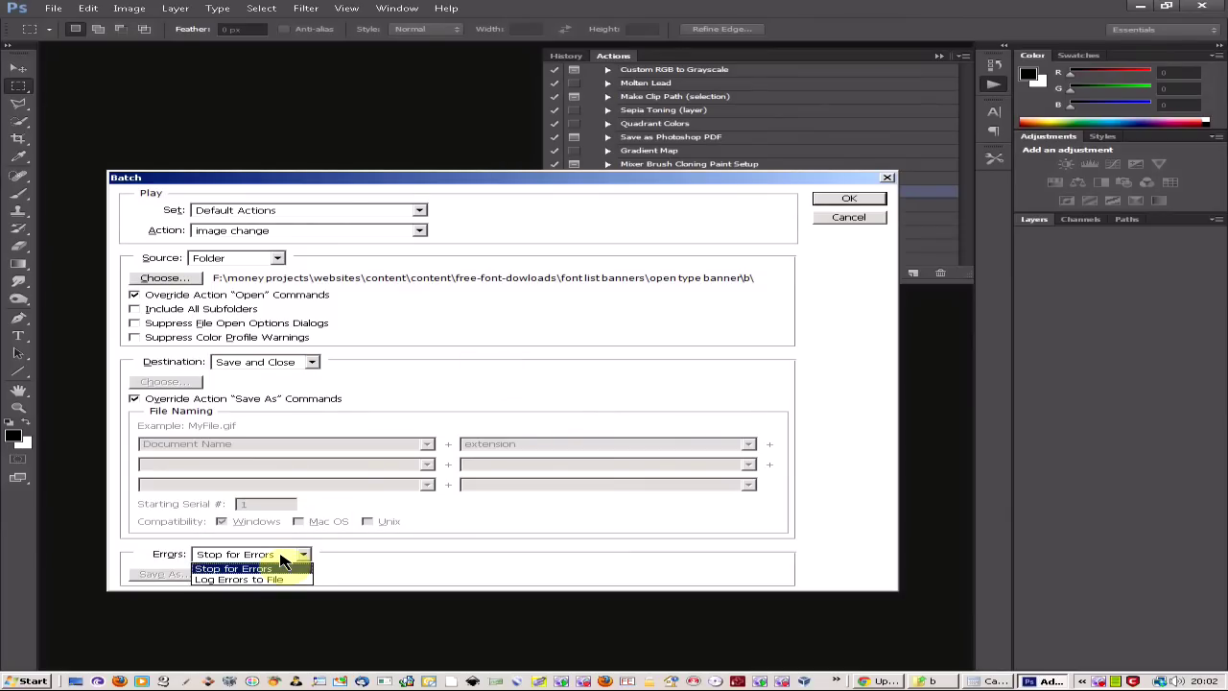
{"action": "left_click", "coordinate": [281, 557]}
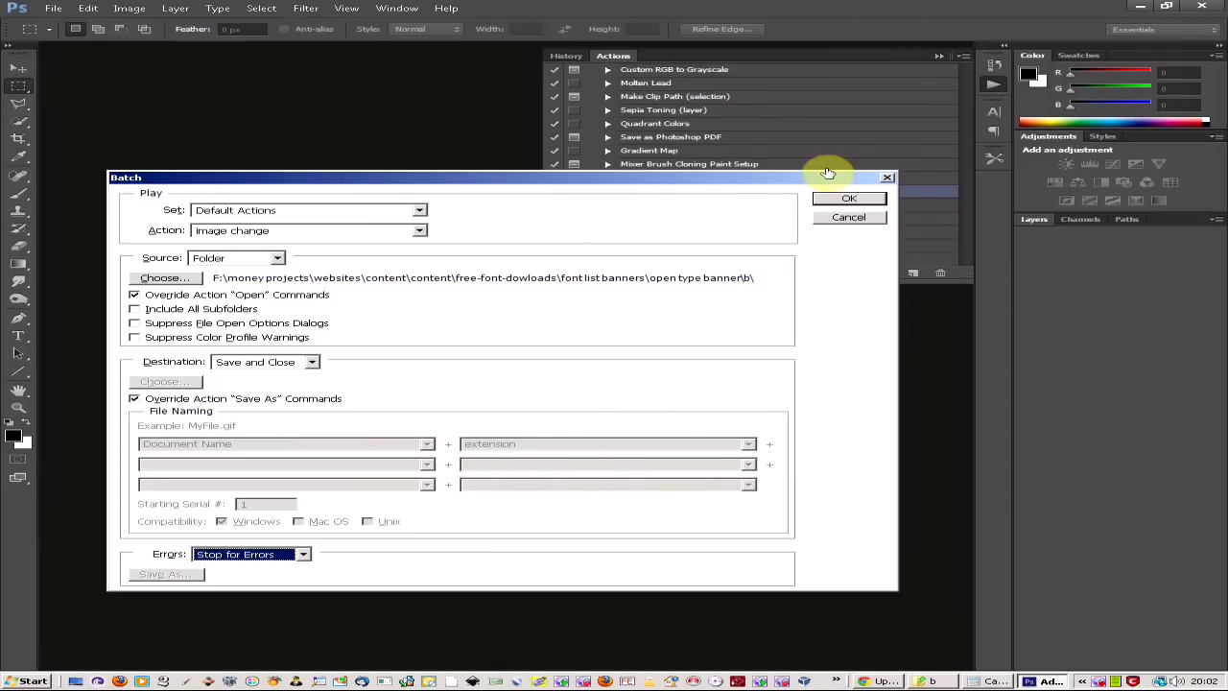
Step: Start the batch so image change processes folder b's banner JPGs in turn
{"action": "left_click", "coordinate": [860, 199]}
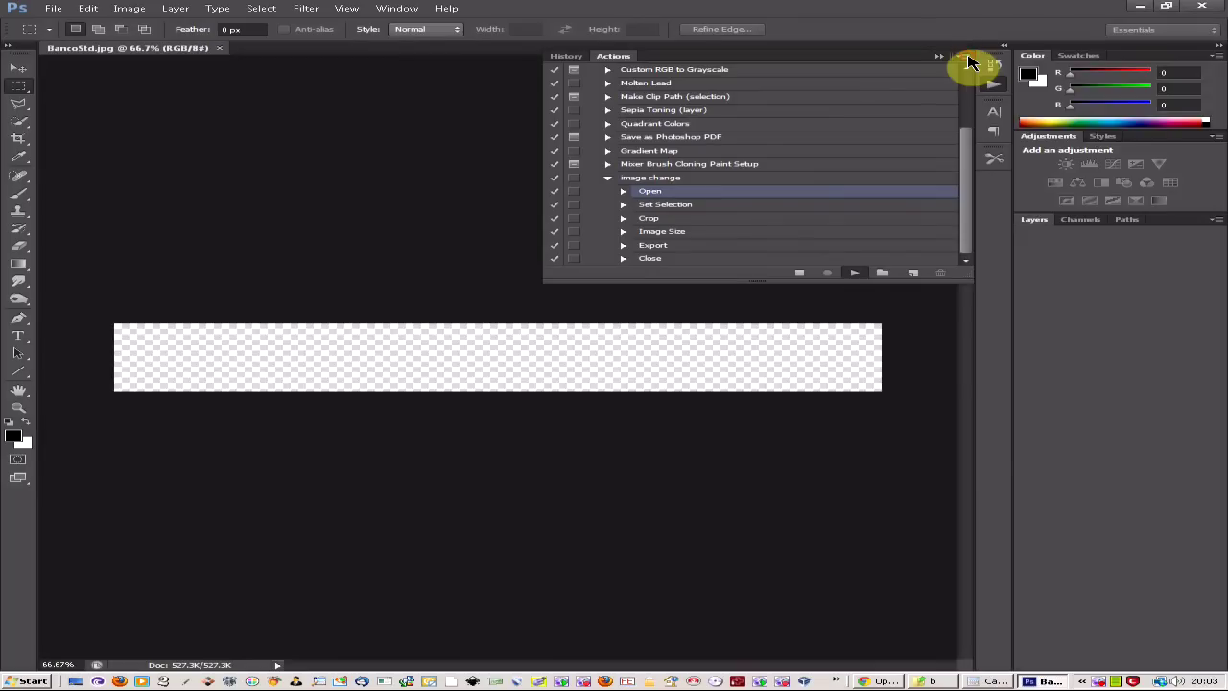
Step: Set action playback to pause 1 second between steps and resume the batch
{"action": "left_click", "coordinate": [965, 56]}
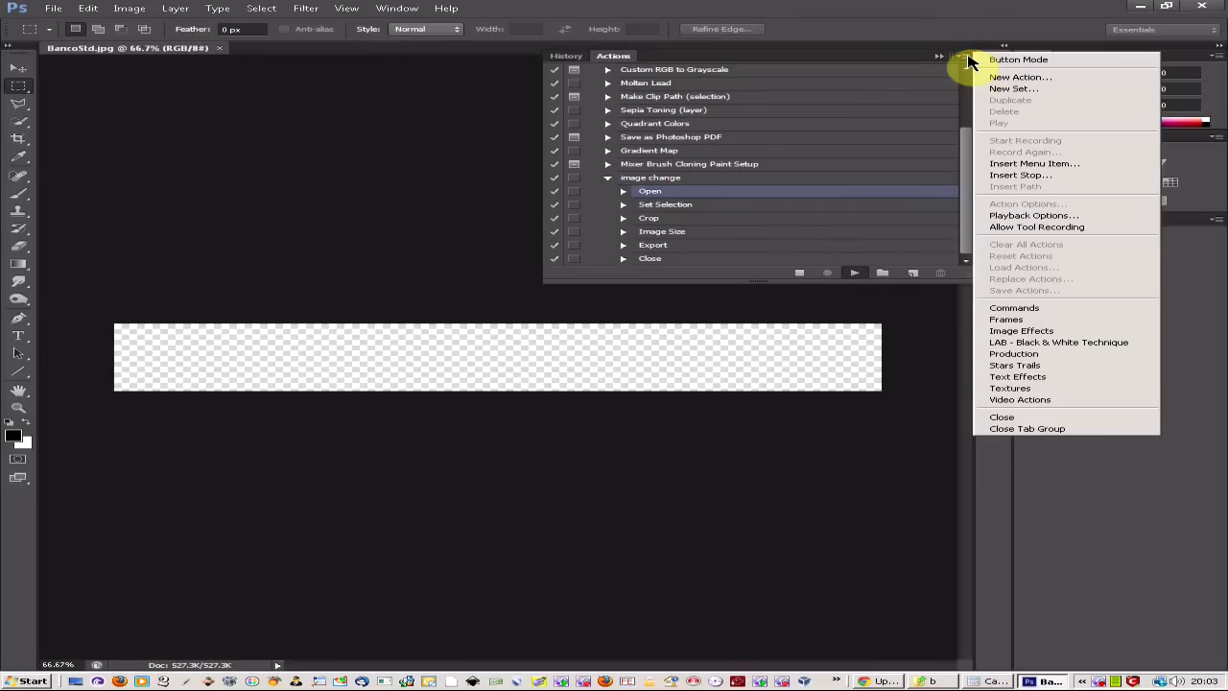
{"action": "left_click", "coordinate": [1041, 219]}
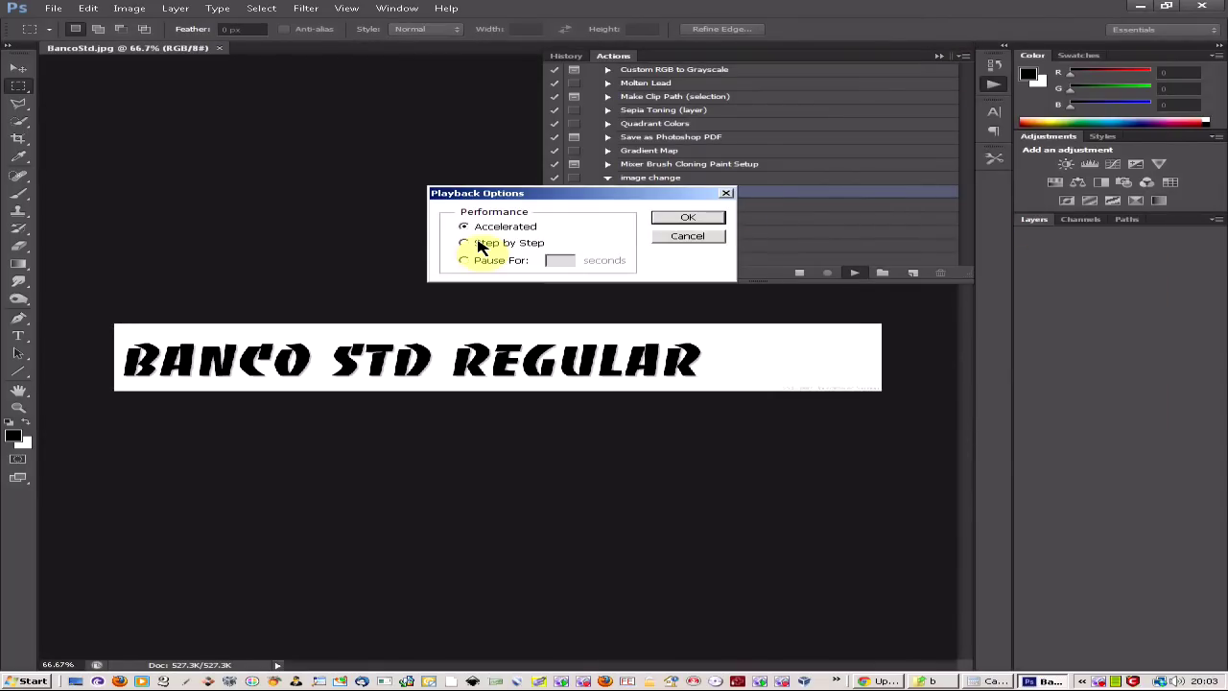
{"action": "left_click", "coordinate": [466, 260]}
{"action": "type", "text": "1"}
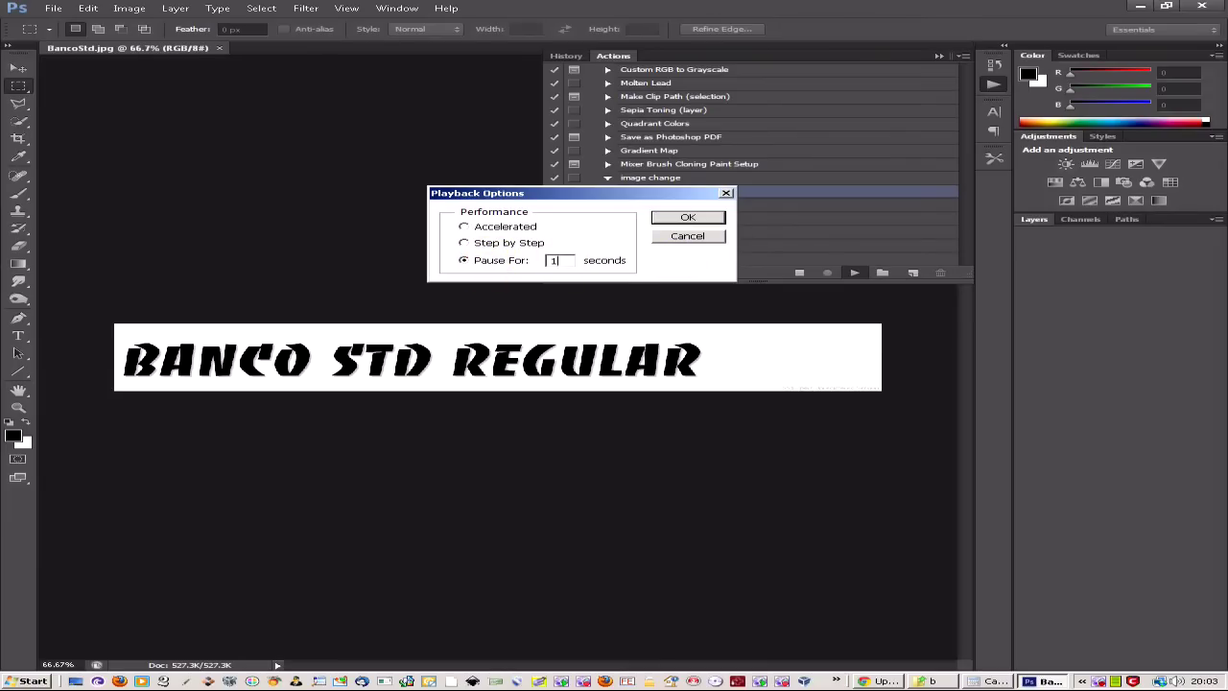
{"action": "left_click", "coordinate": [688, 217]}
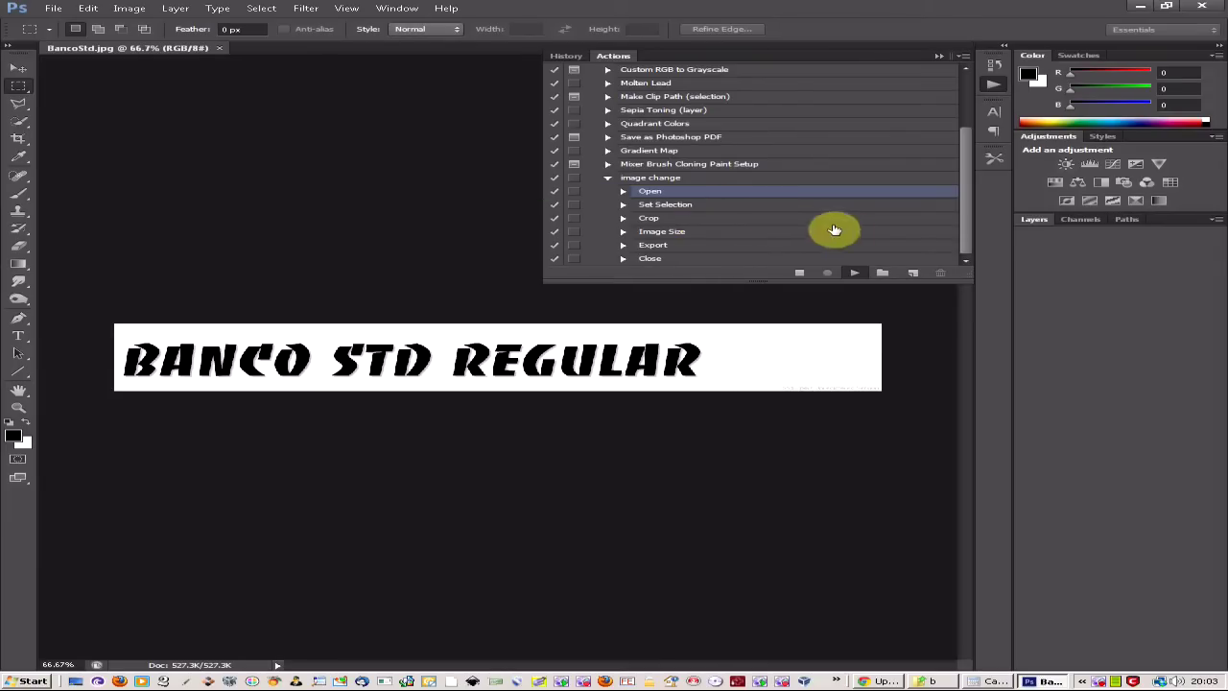
{"action": "left_click", "coordinate": [855, 273]}
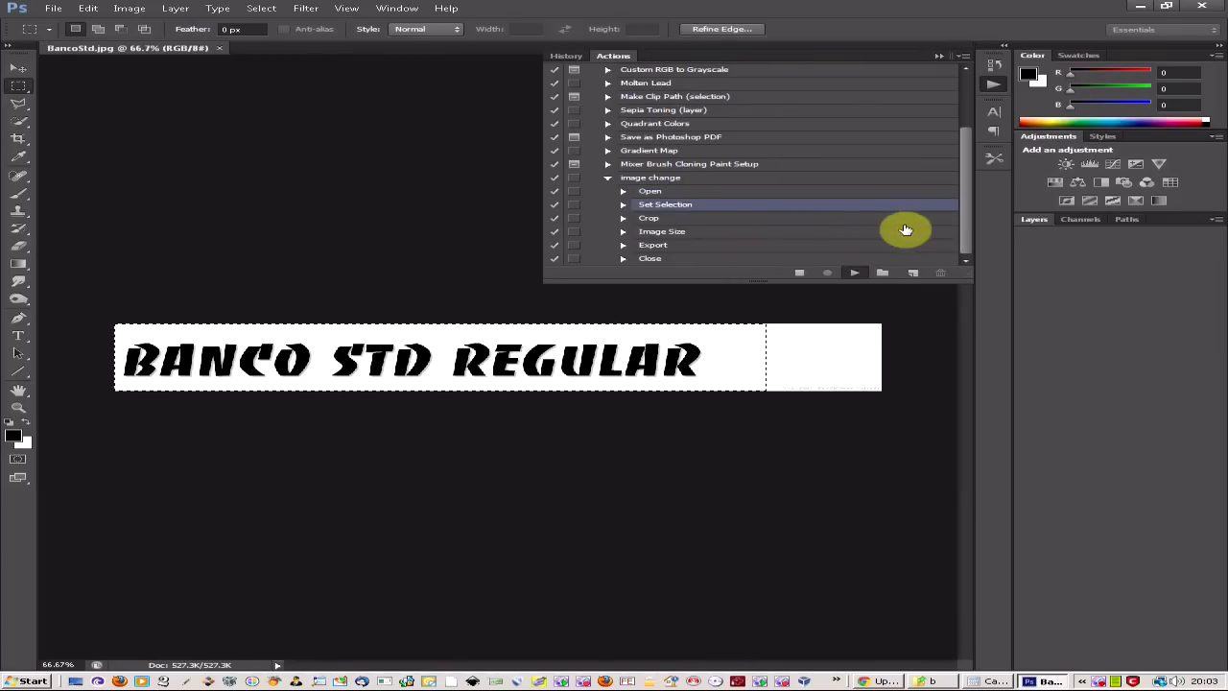
Step: Switch action playback back to Accelerated
{"action": "left_click", "coordinate": [964, 59]}
{"action": "left_click", "coordinate": [1048, 222]}
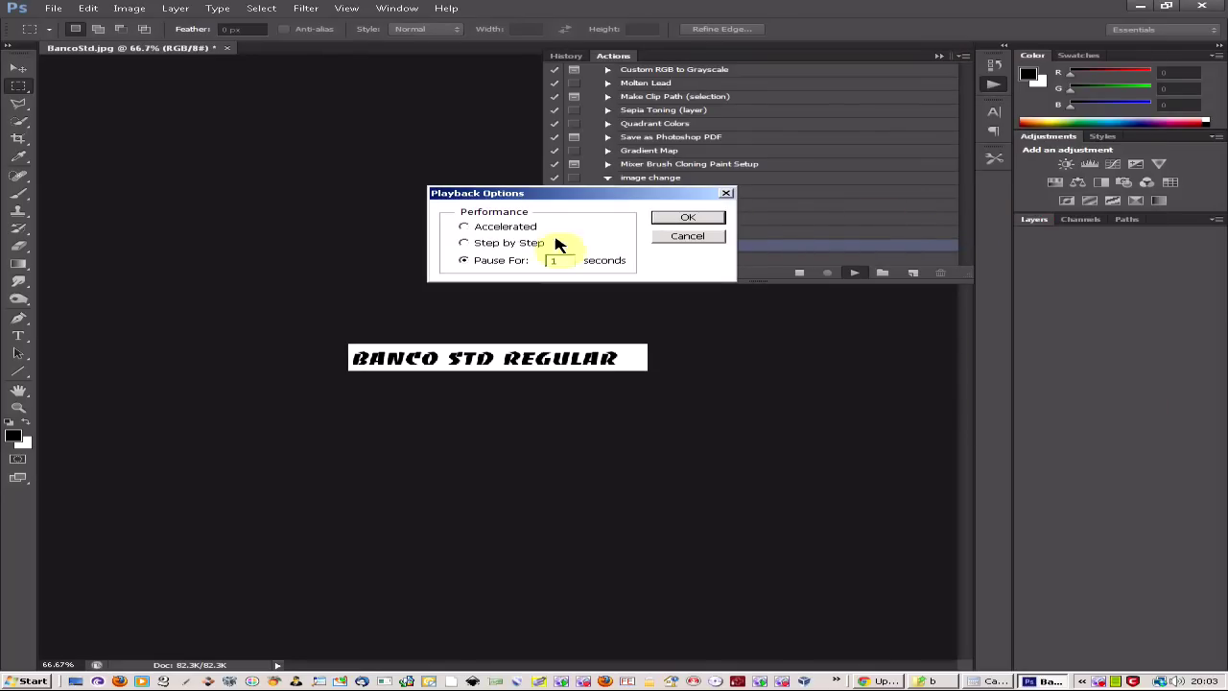
{"action": "left_click", "coordinate": [487, 227]}
{"action": "left_click", "coordinate": [693, 220]}
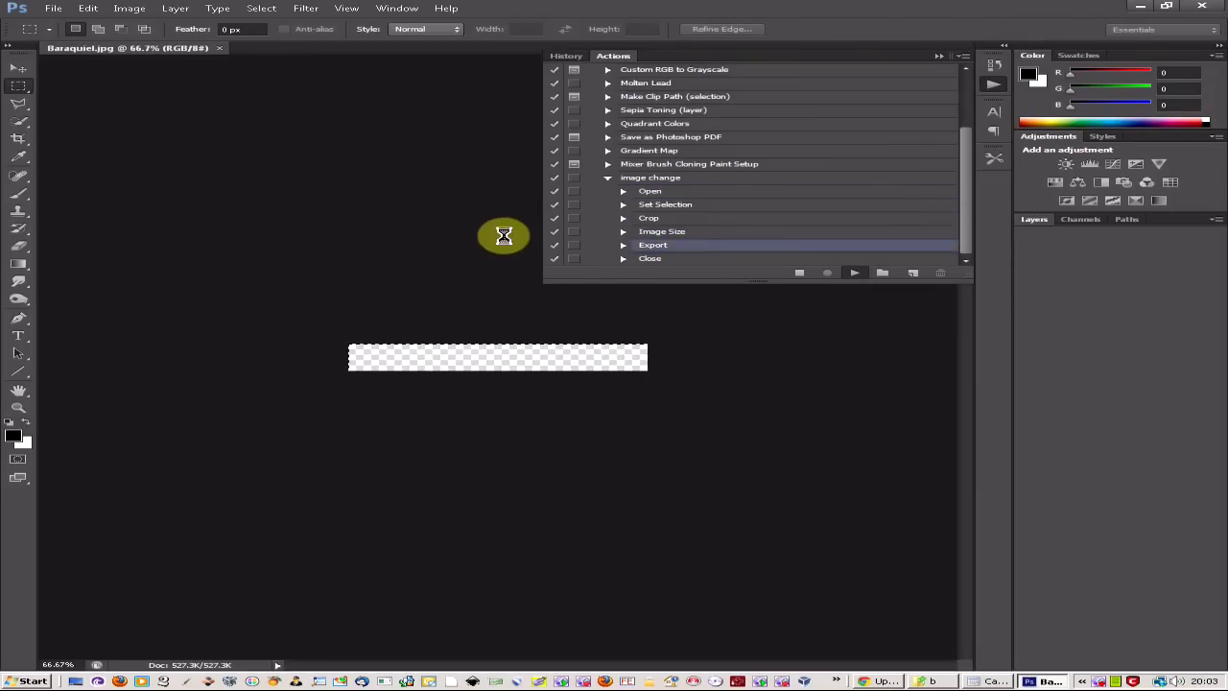
Step: Browse the exported banners in the images corected folder, then return to Photoshop
{"action": "key", "text": "alt+Tab"}
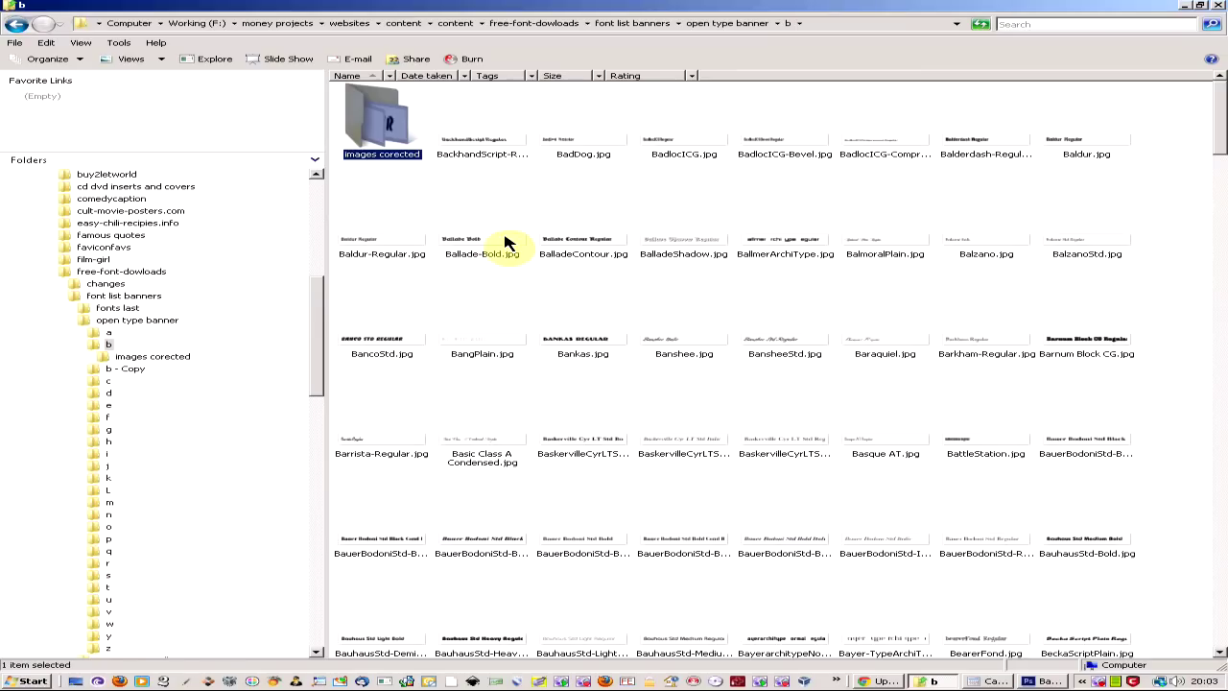
{"action": "left_click", "coordinate": [1145, 188]}
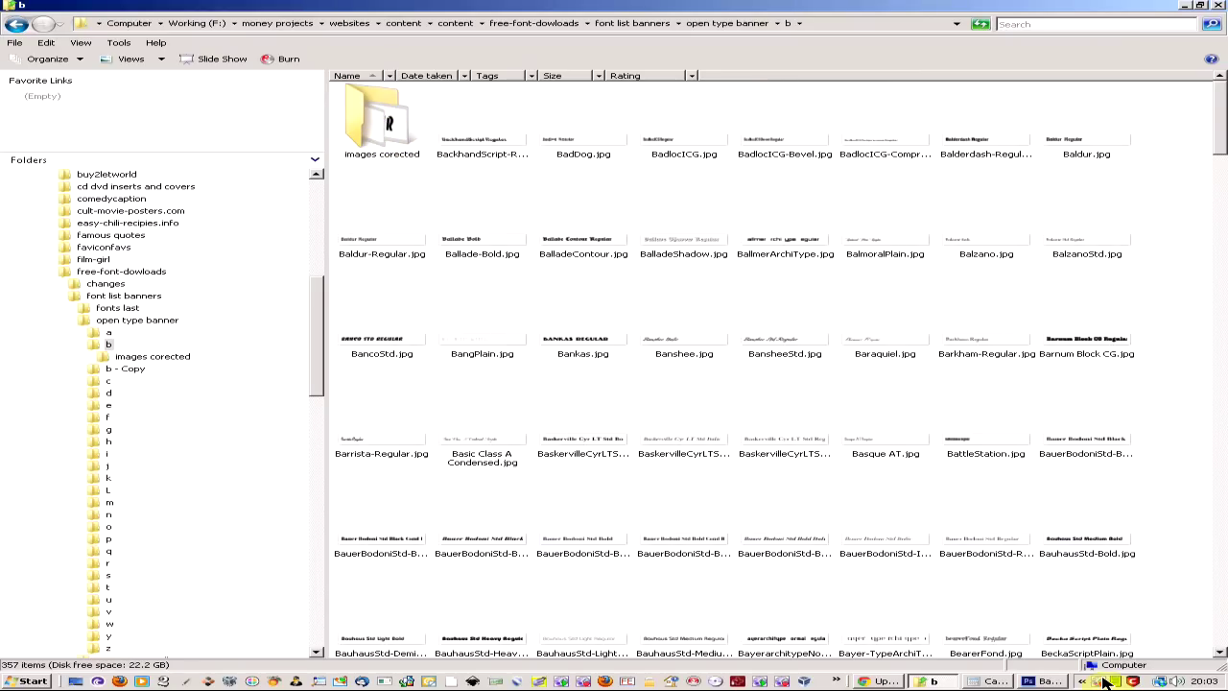
{"action": "double_click", "coordinate": [391, 128]}
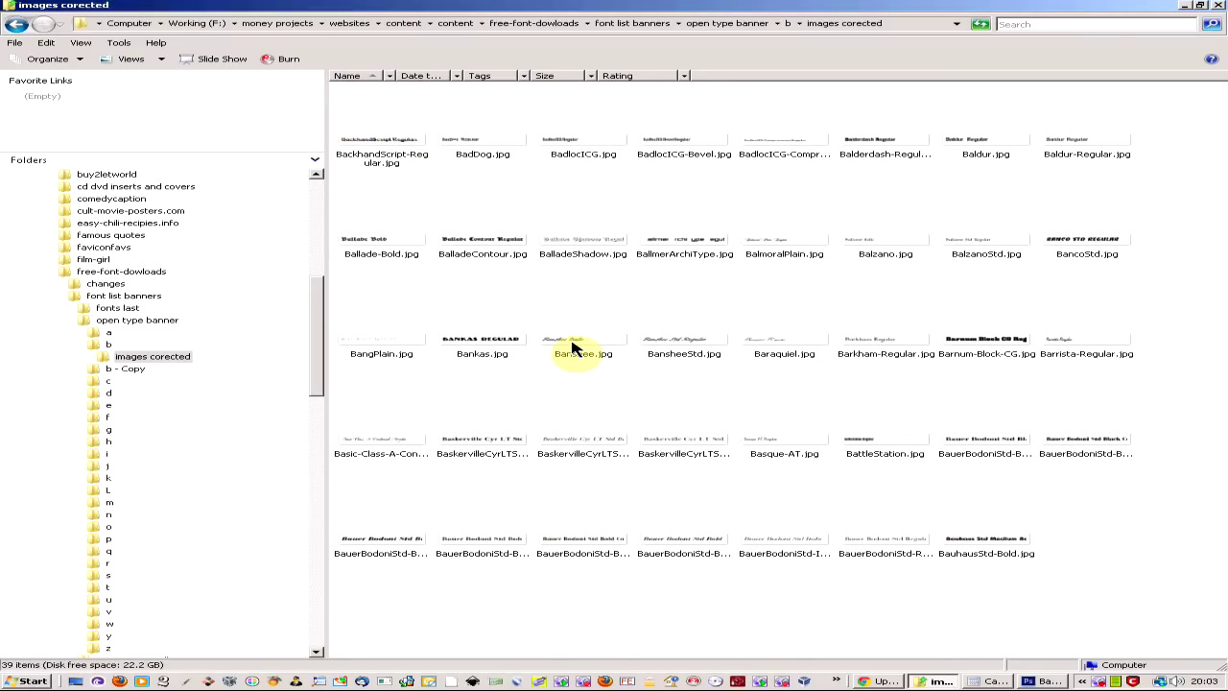
{"action": "left_click", "coordinate": [1169, 548]}
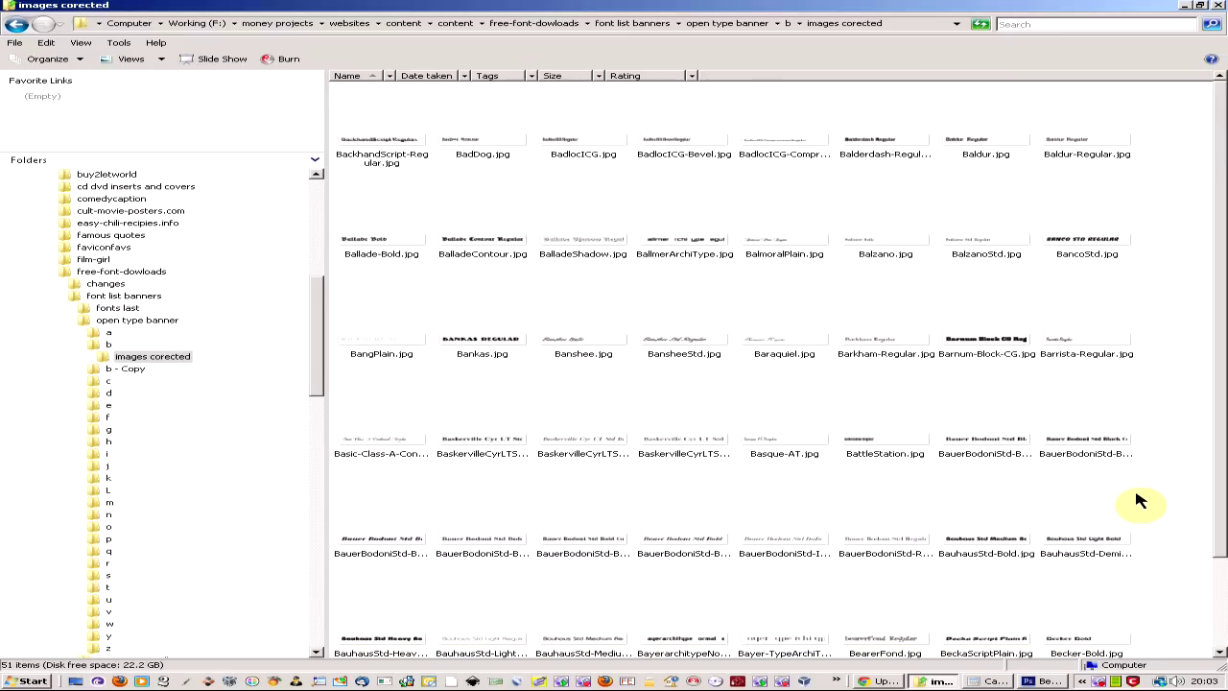
{"action": "scroll", "coordinate": [1127, 490], "scroll_direction": "down", "scroll_amount": 1}
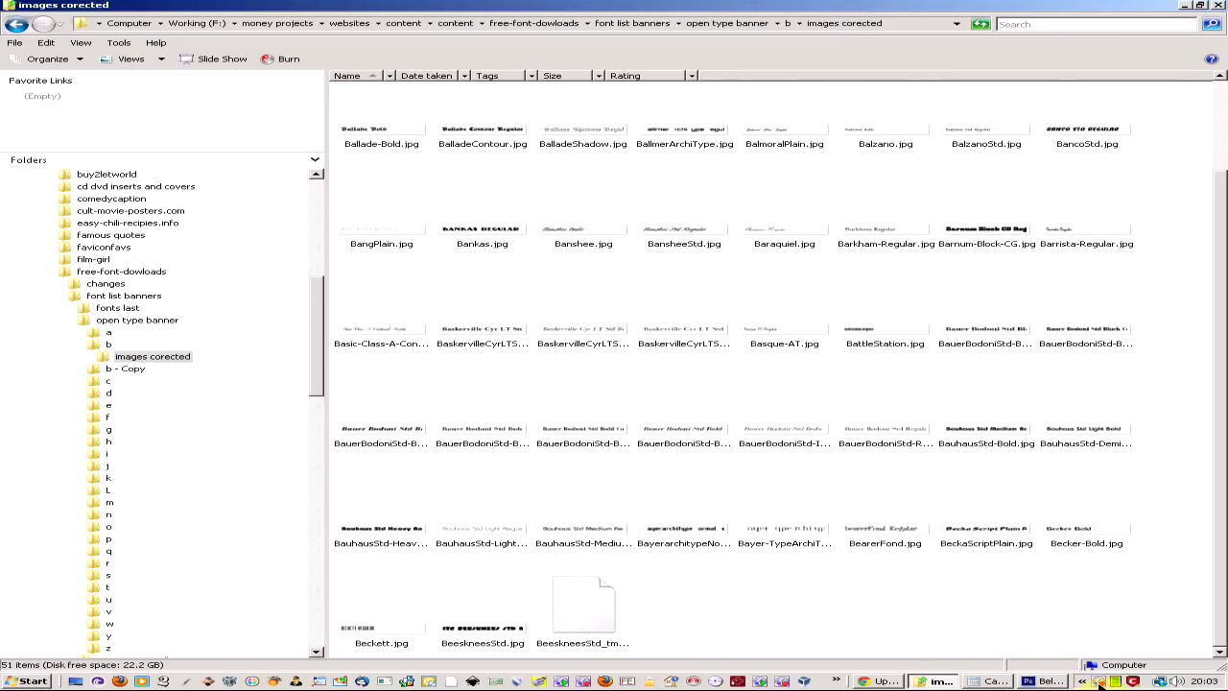
{"action": "left_click", "coordinate": [1035, 681]}
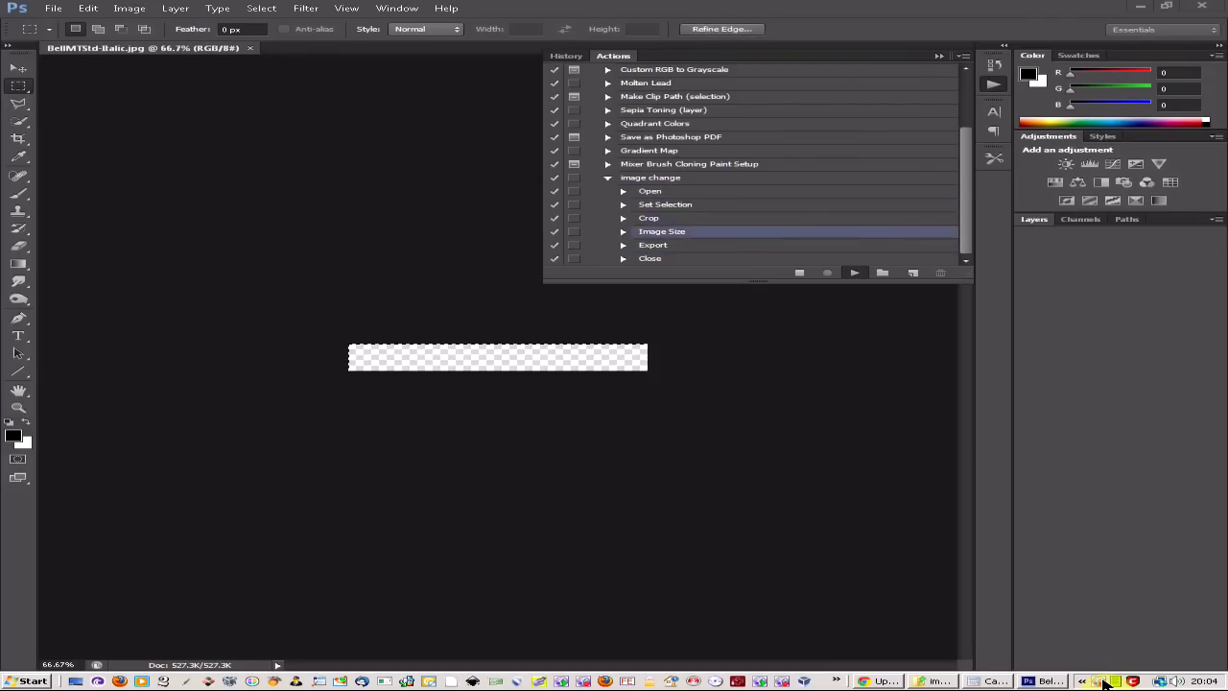
{"action": "right_click", "coordinate": [1100, 682]}
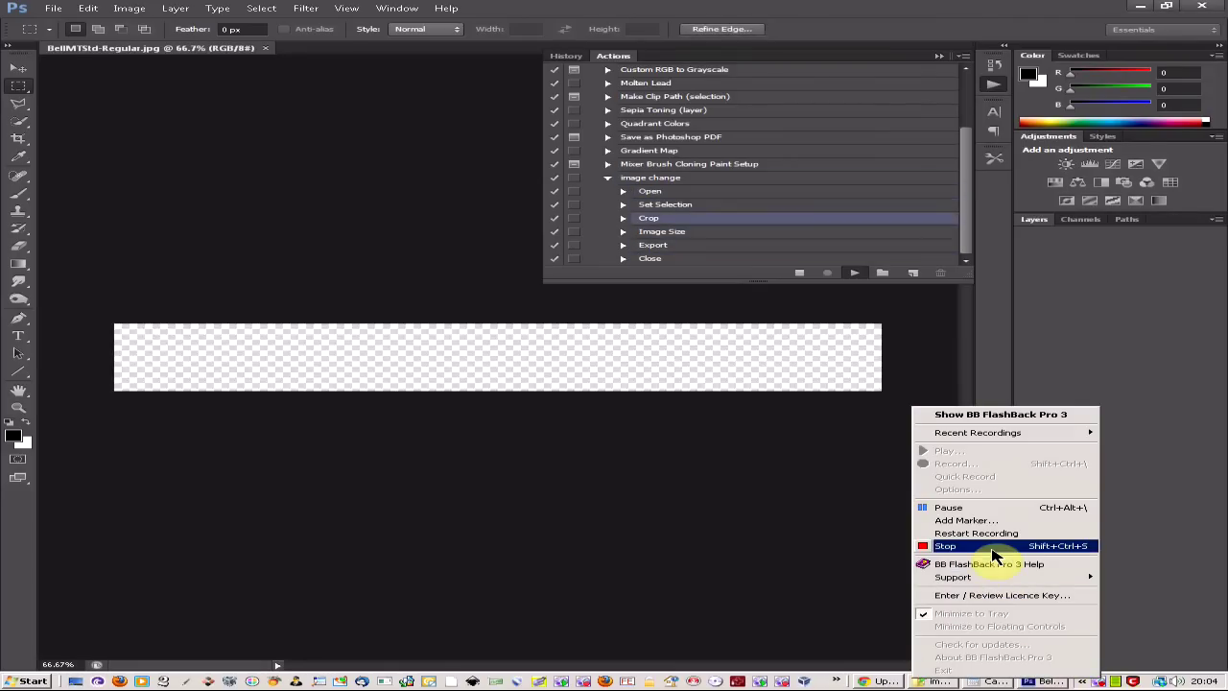